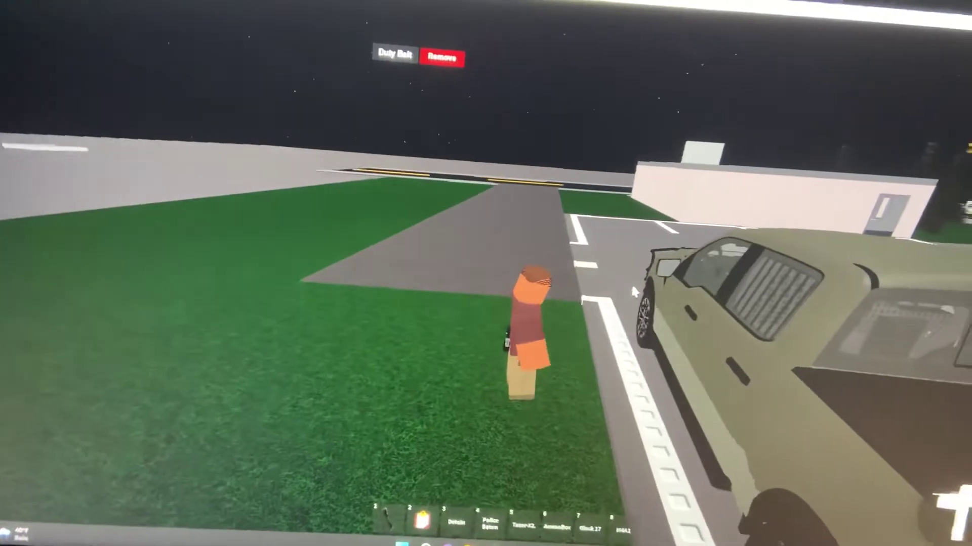
- Walk the avatar off the grass beside the truck and onto the road toward the station
key("s")
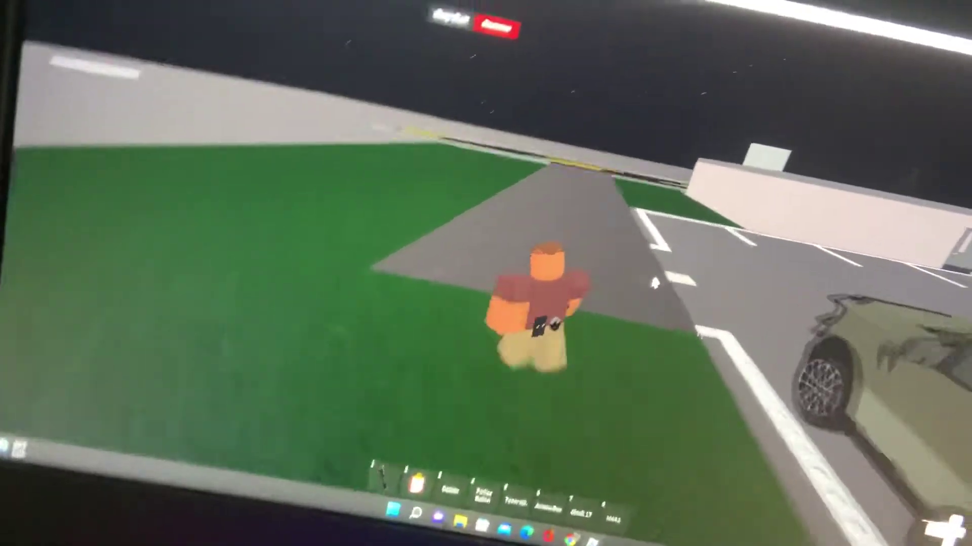
key("s")
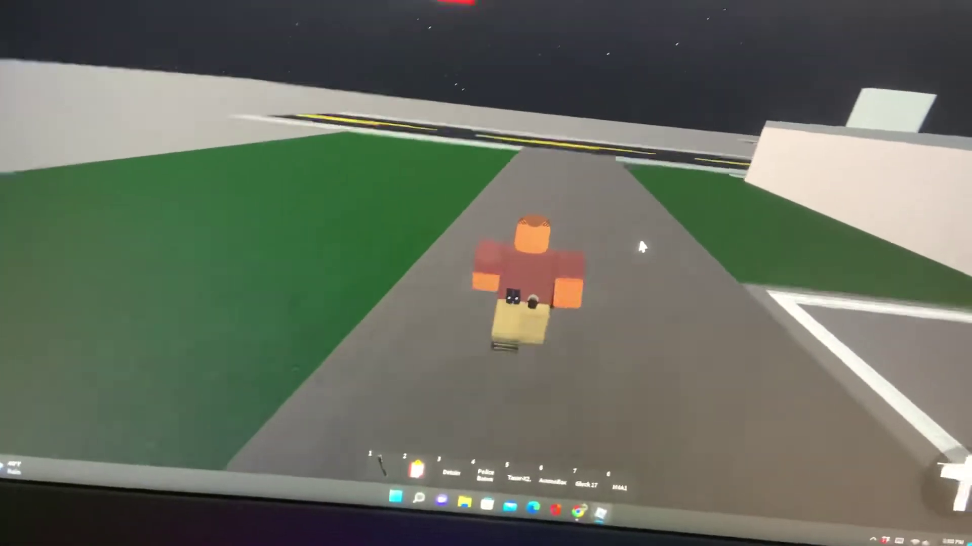
key("w")
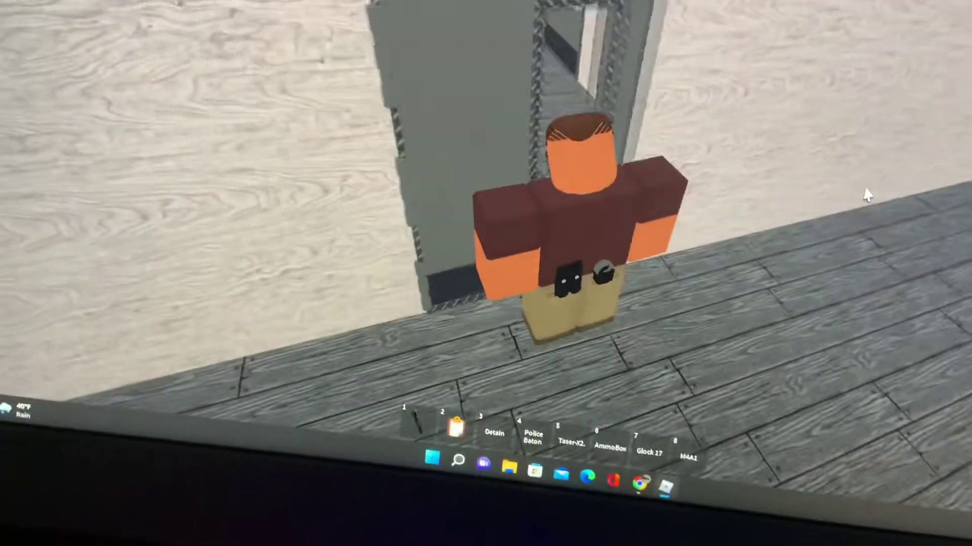
- Open the station door and walk through the Spawn Car room to its left door
key("e")
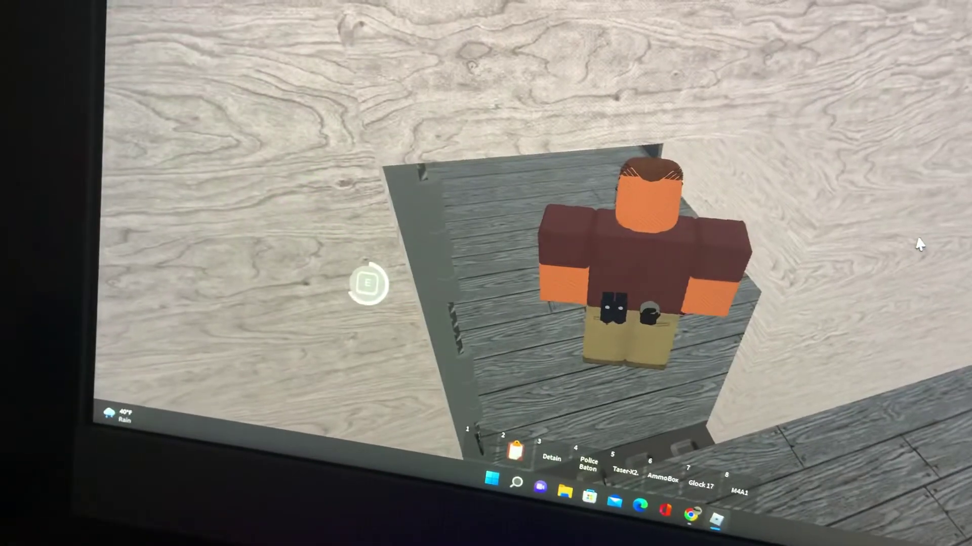
key("w")
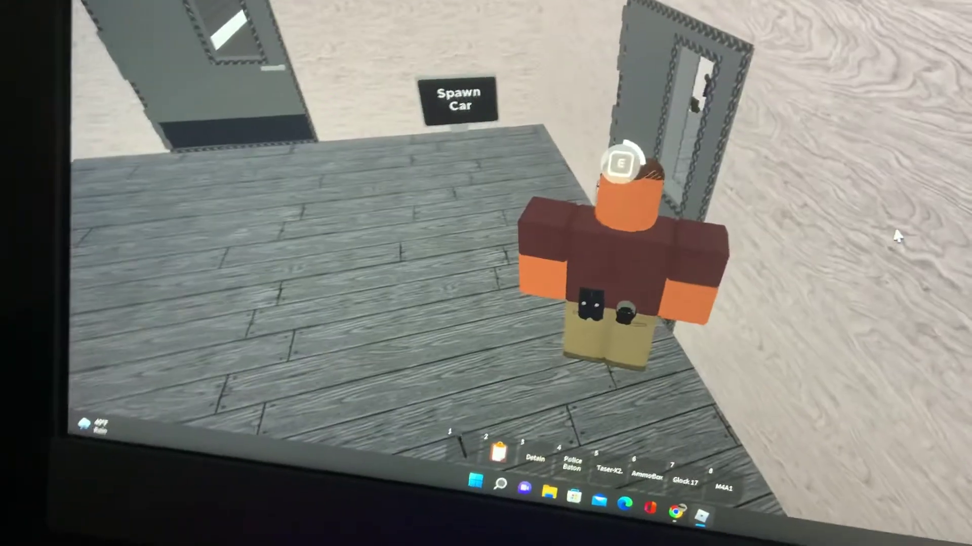
key("a")
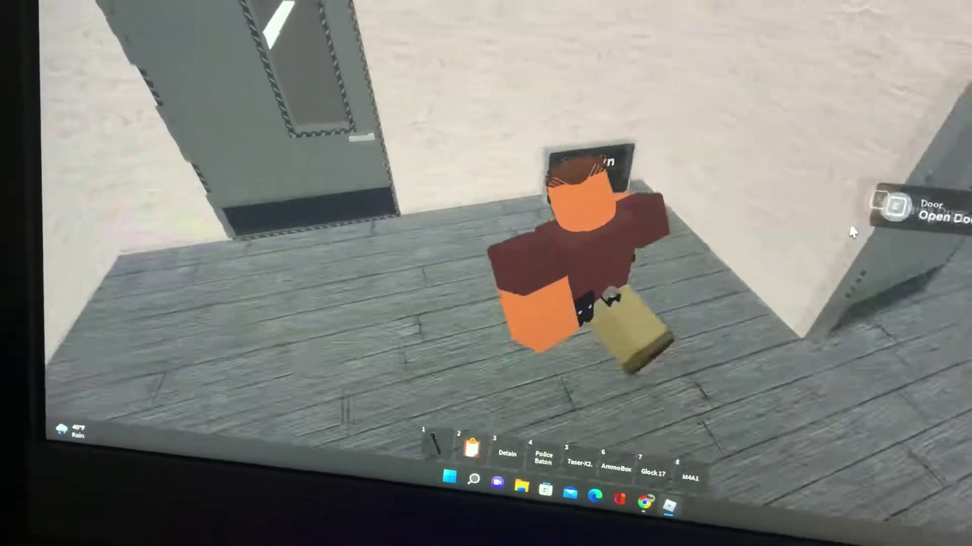
key("w")
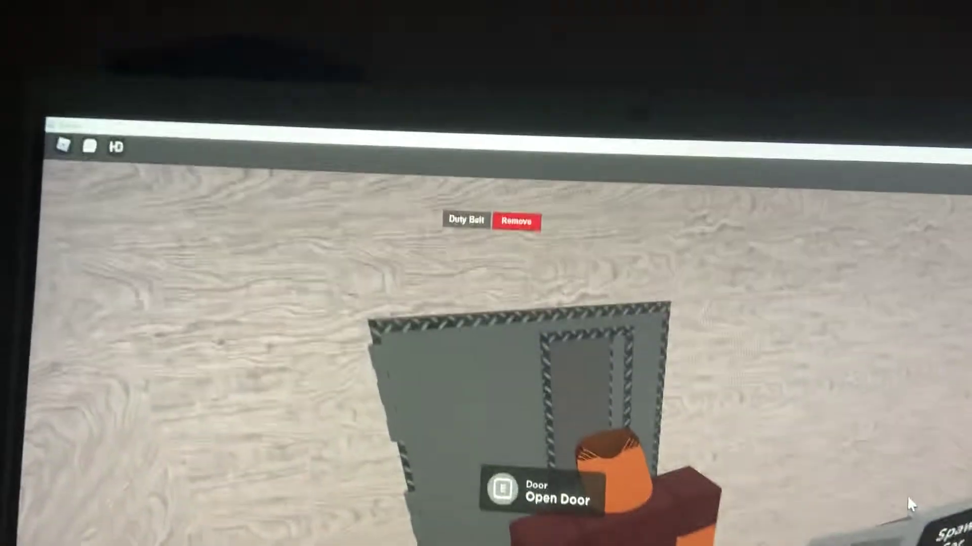
- Cross to the other door, open it and step into the equipment room
key("d")
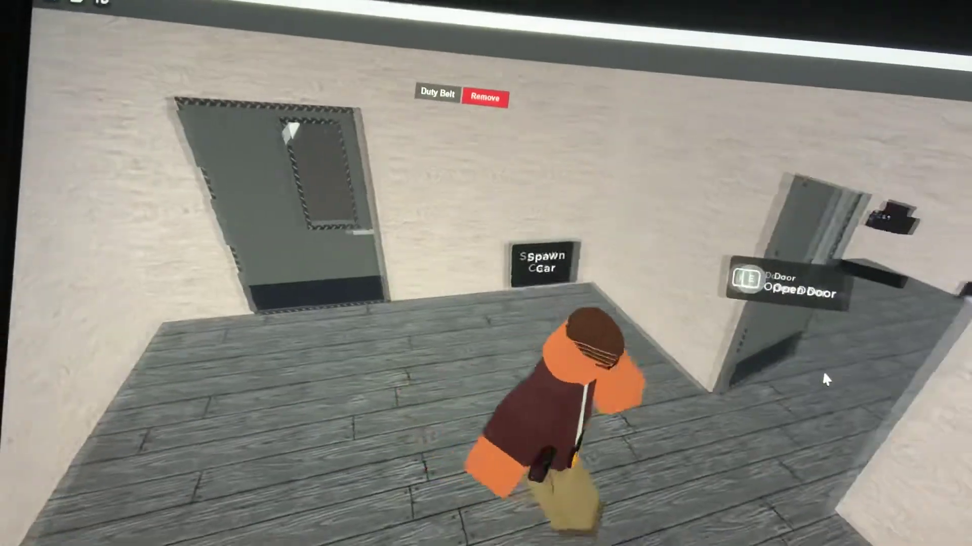
key("e")
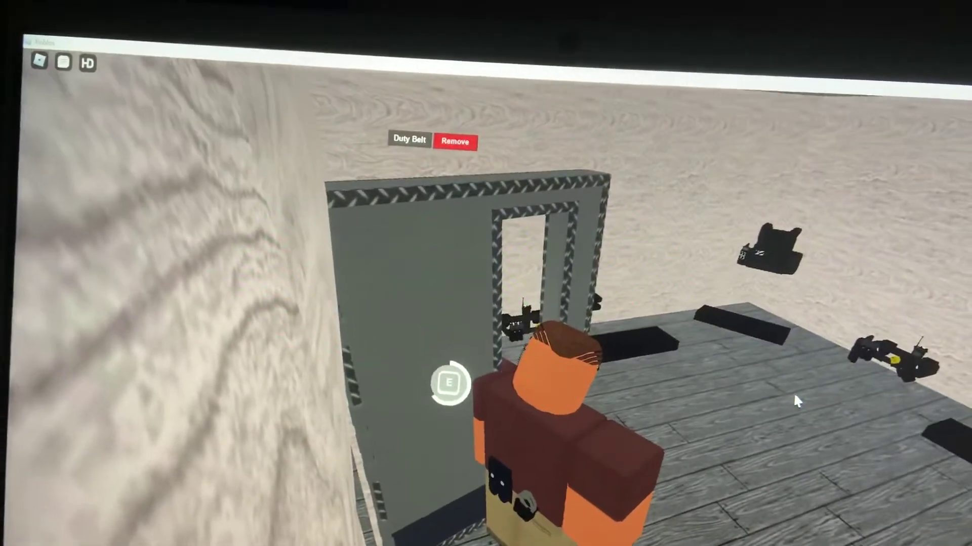
key("s")
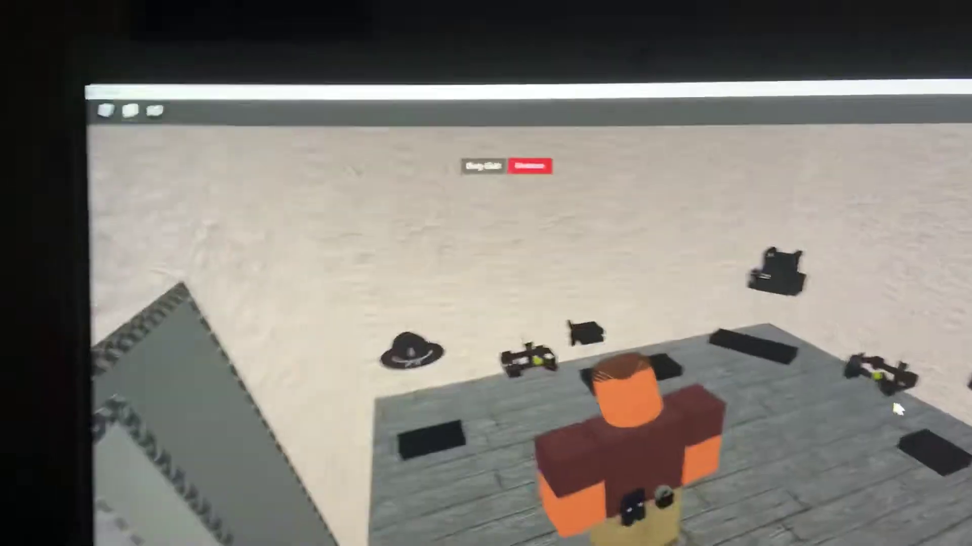
key("a")
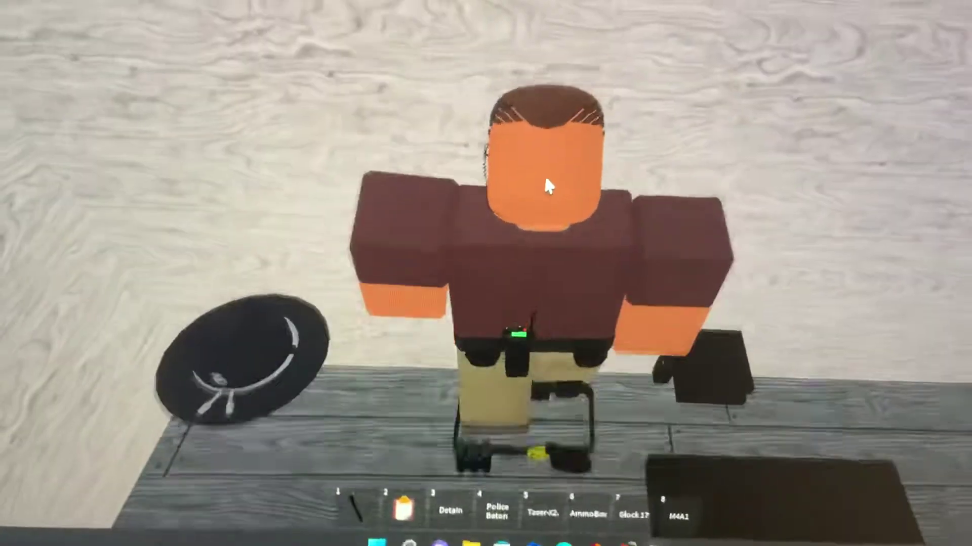
- Walk across the gear room past the vest and hat displays to the door
key("w")
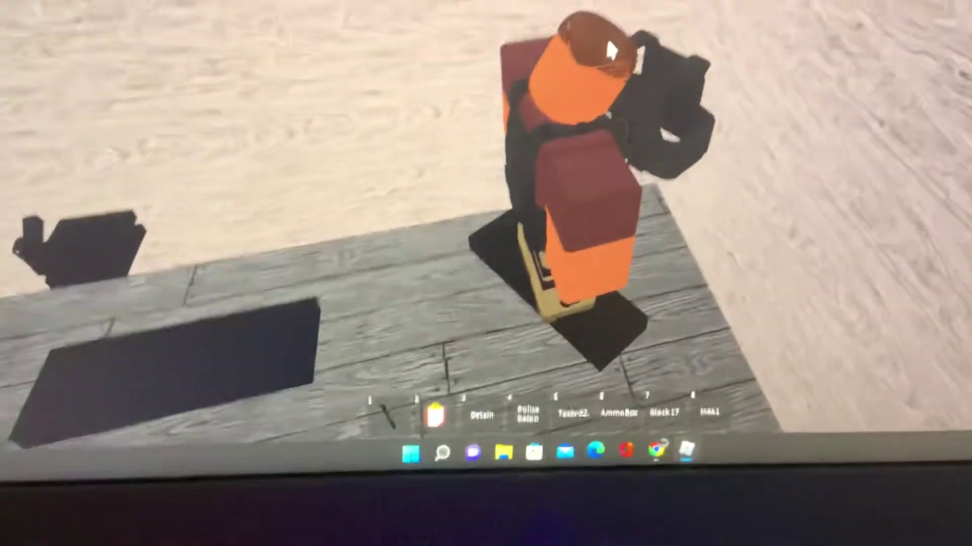
key("d")
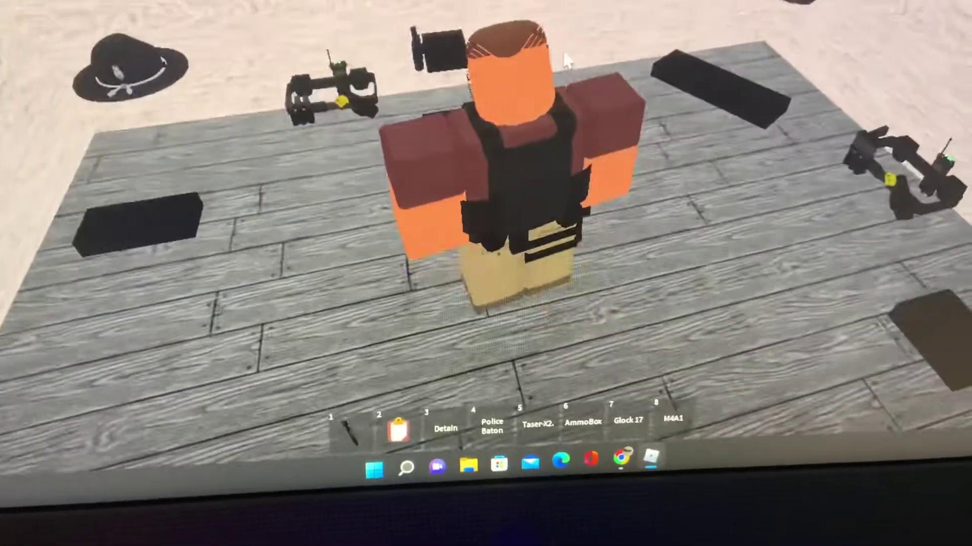
key("a")
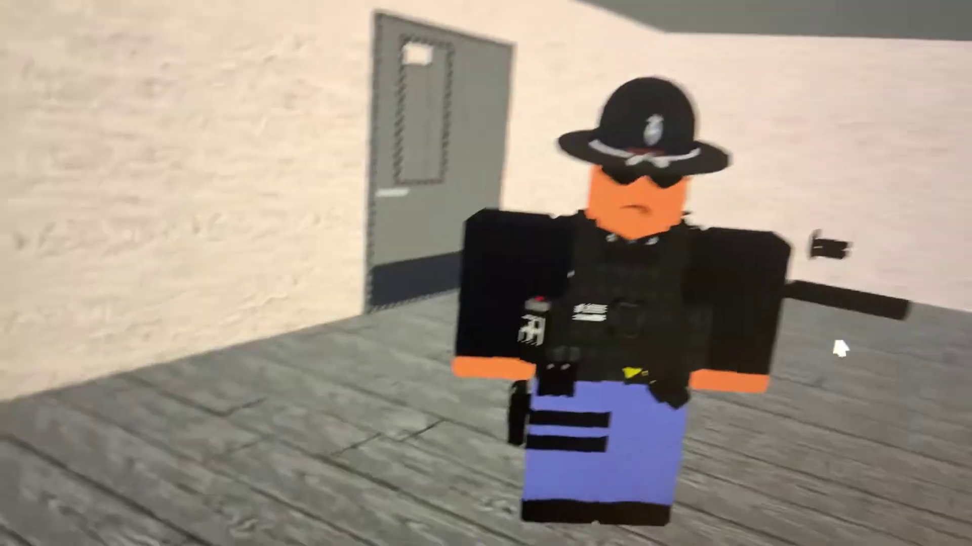
- Walk to the clothing displays and tilt the camera up to inspect the trooper uniform
key("d")
key("w")
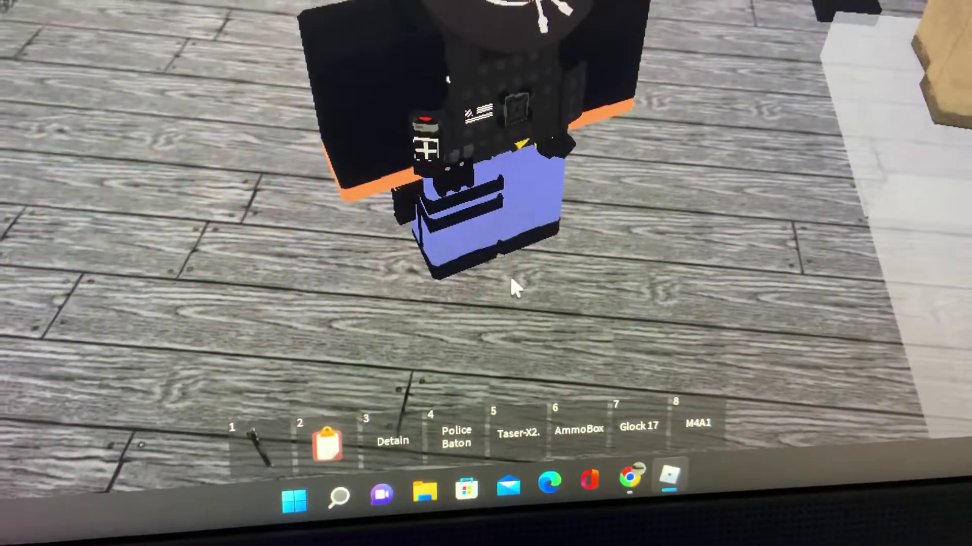
mouse_move(510, 274)
left_mouse_down()
mouse_move(461, 268)
mouse_move(476, 237)
left_mouse_up()
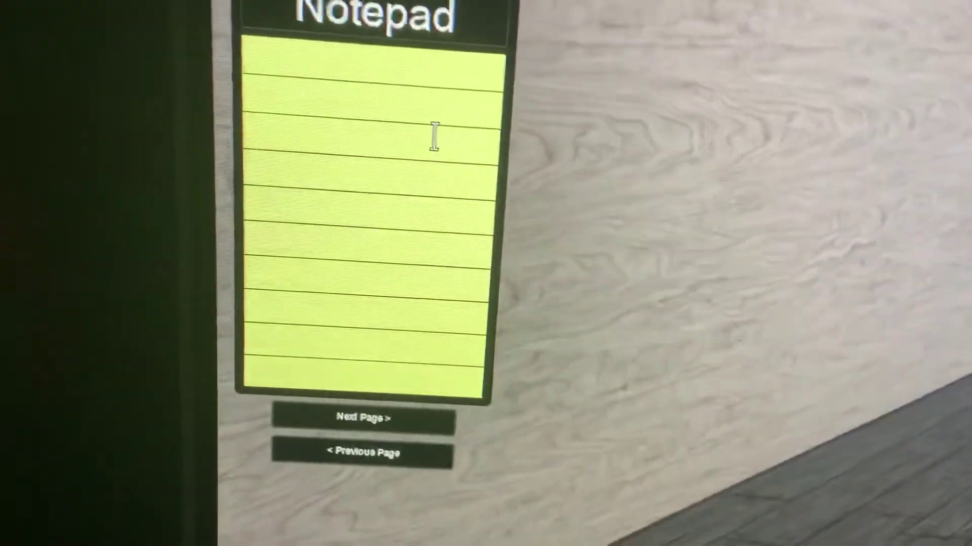
- Select the Notepad's second line to start writing on it
left_click(434, 136)
type("vyvy")
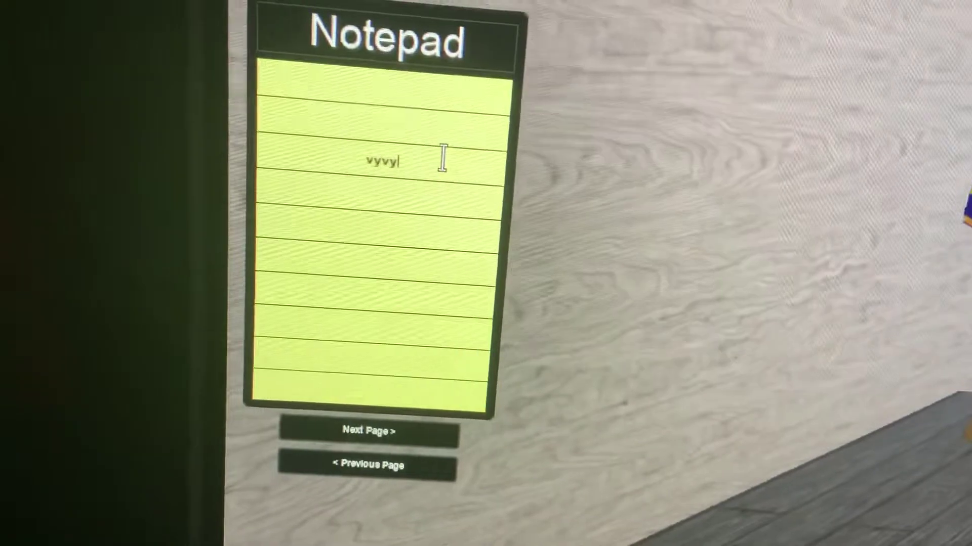
type("vyvy")
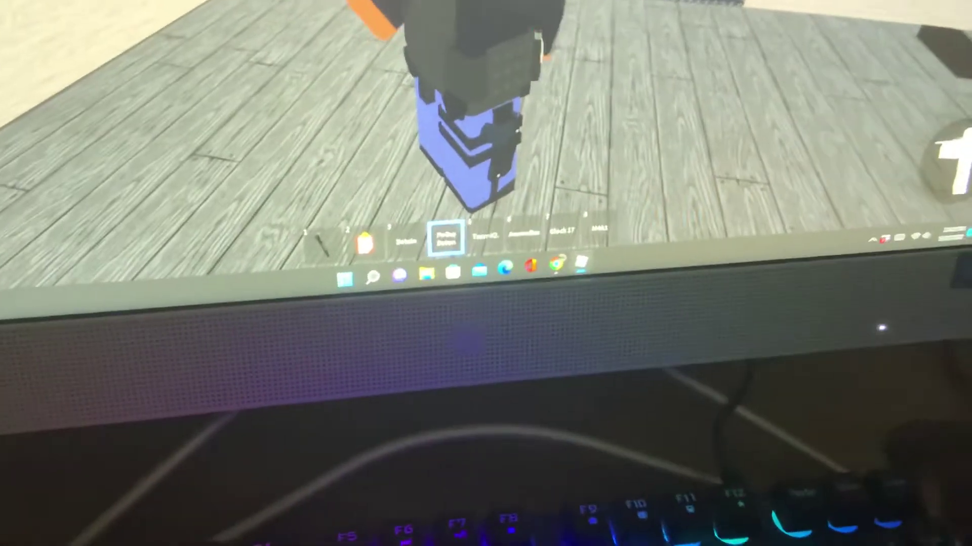
- Turn the camera left to face the station wall and door
key("Left")
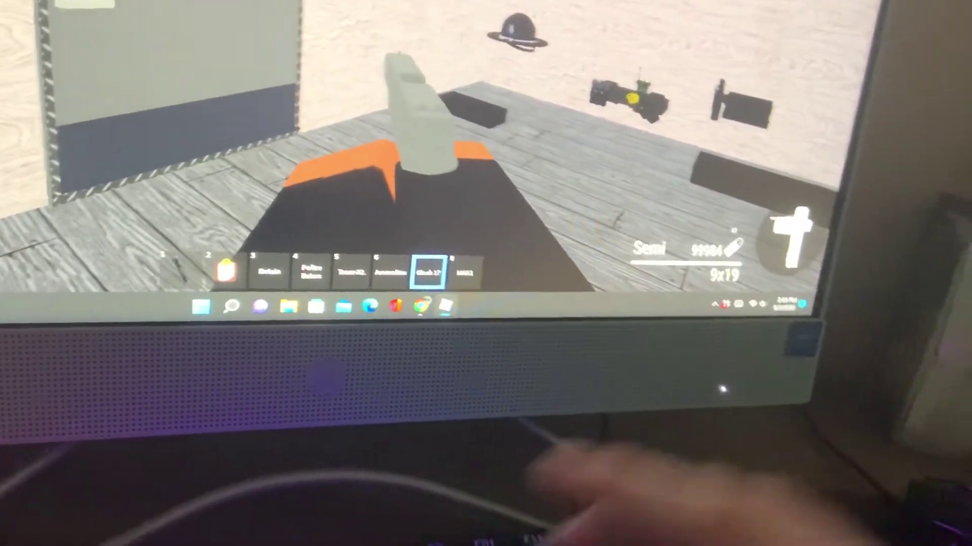
- Equip the M4A1 rifle, put it away again, and walk toward the doorway
key("8")
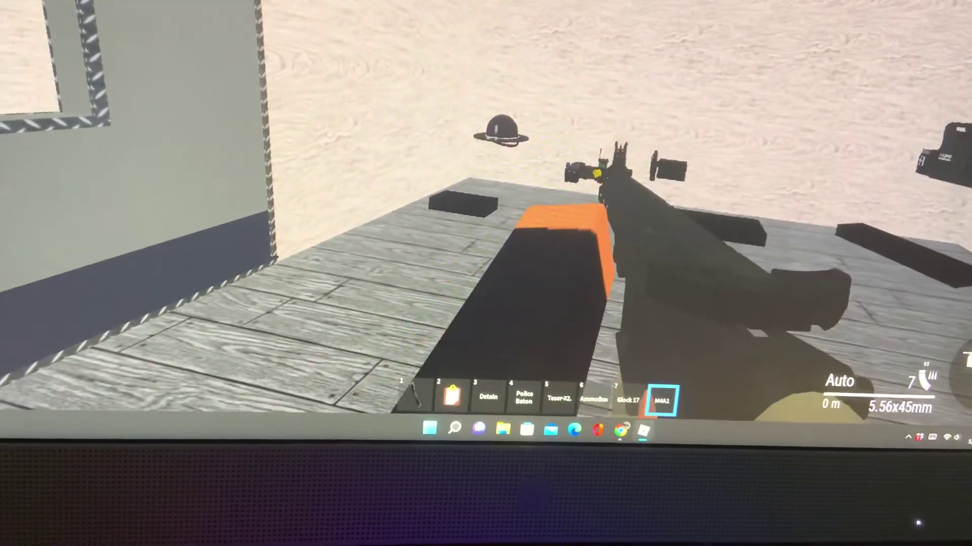
key("8")
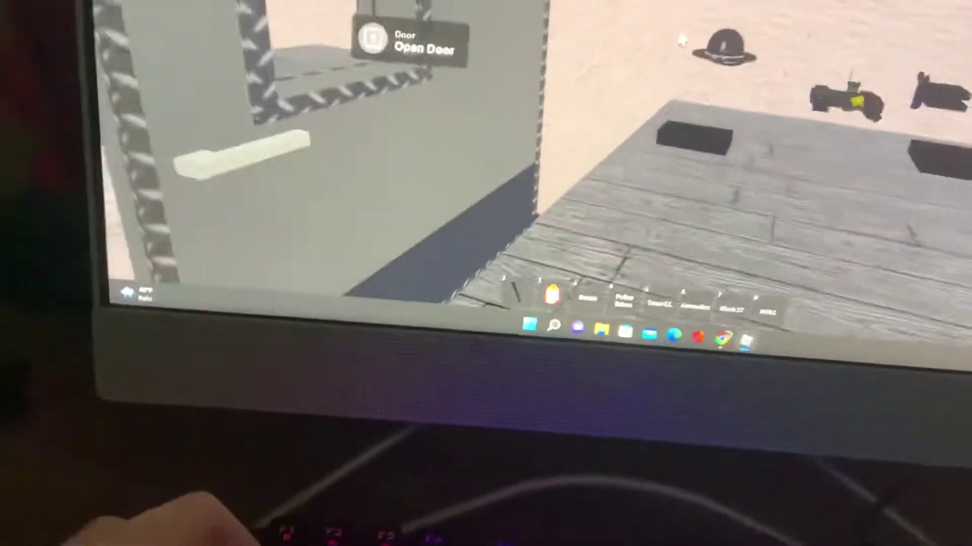
key("w")
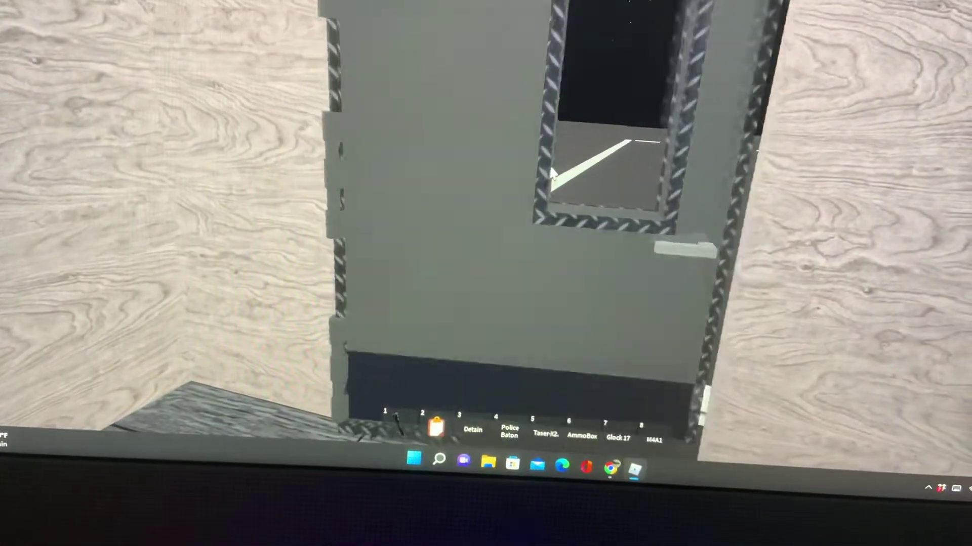
- Walk across the lot around to the F-150's side and climb into the driver's seat
key("w")
key("w")
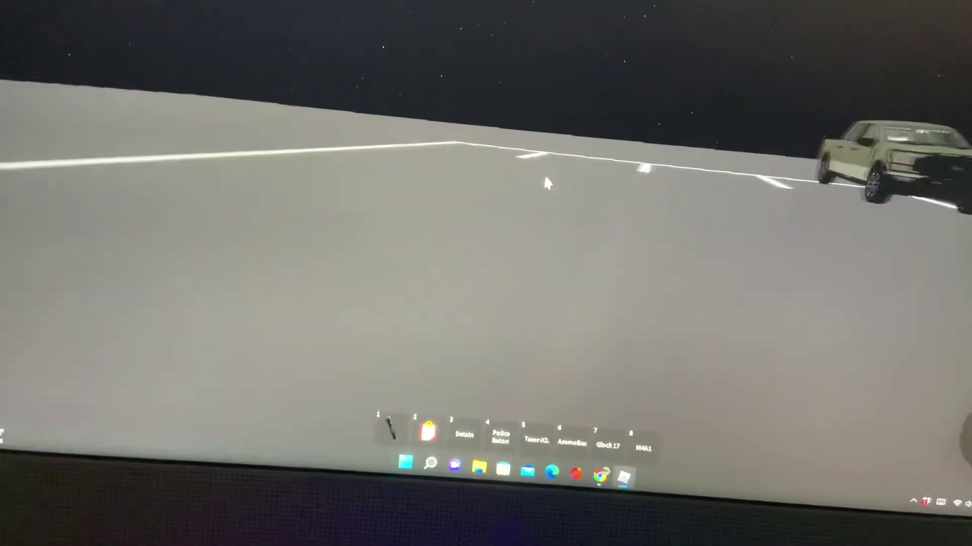
key("w")
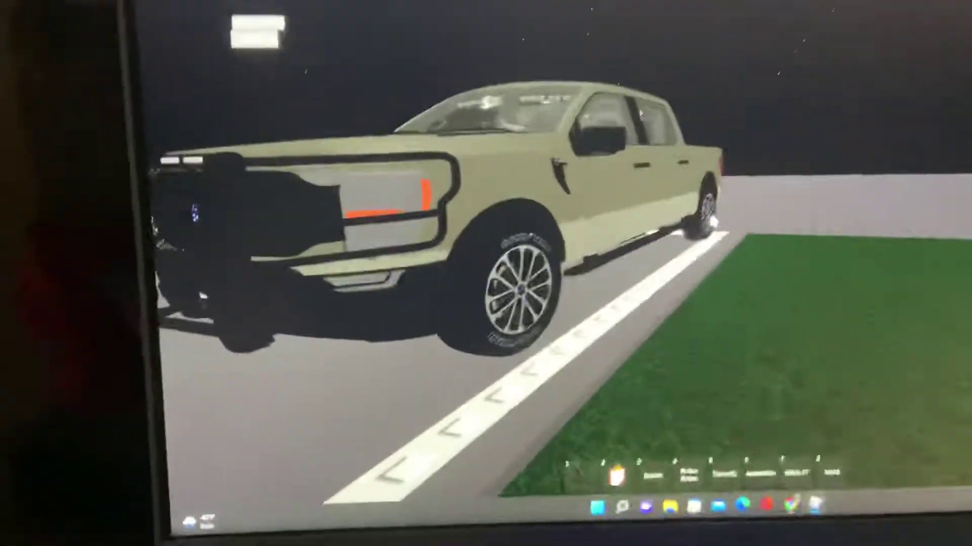
key("a")
key("w")
key("w")
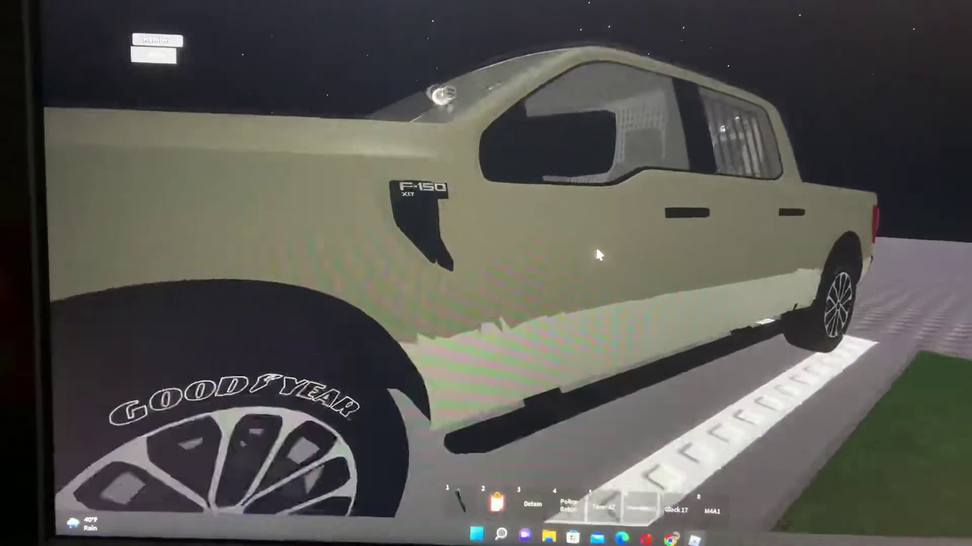
key("w")
key("w")
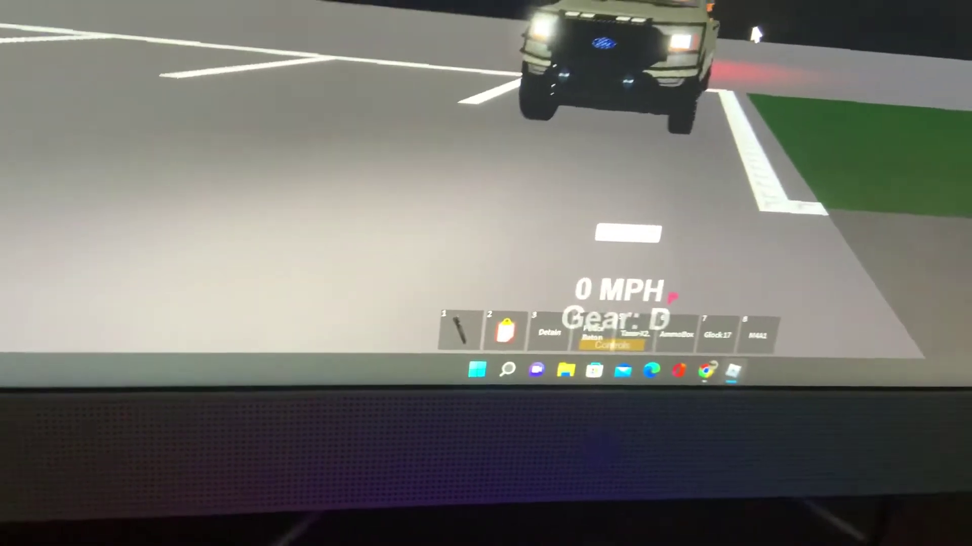
scroll(699, 38, "up", 5)
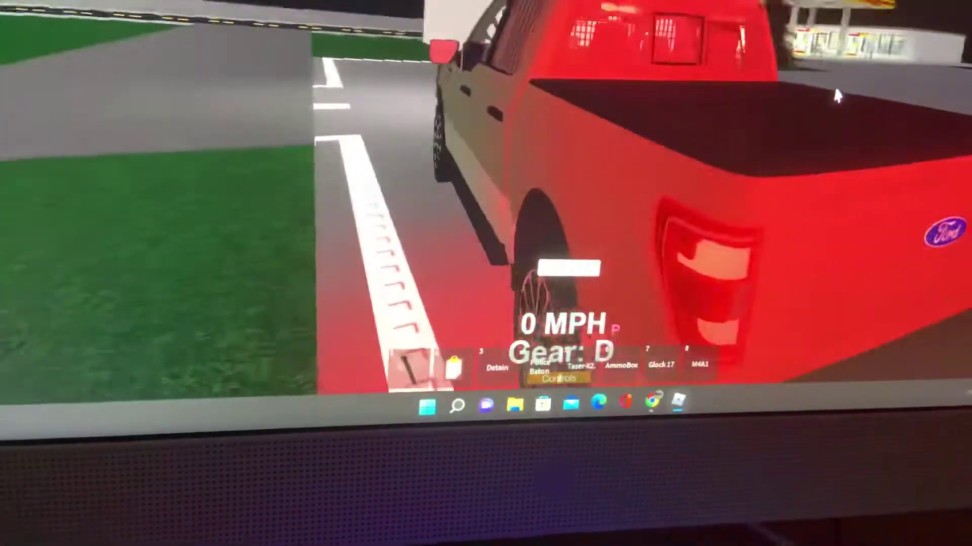
- Orbit the camera around the F-150's rear, front and front-left, raising it above the bumper
mouse_move(852, 93)
left_mouse_down()
mouse_move(606, 23)
mouse_move(803, 92)
left_mouse_up()
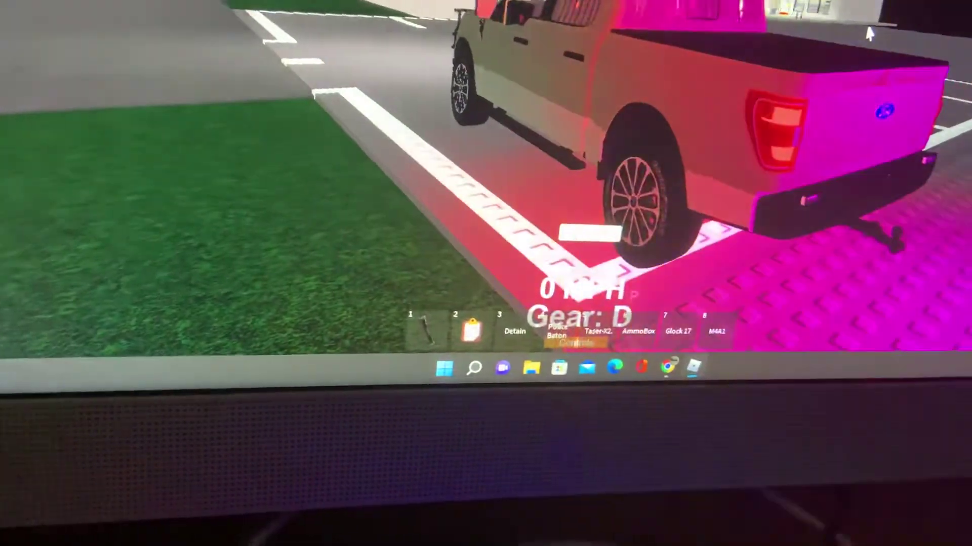
left_click_drag(486, 152, 684, 152)
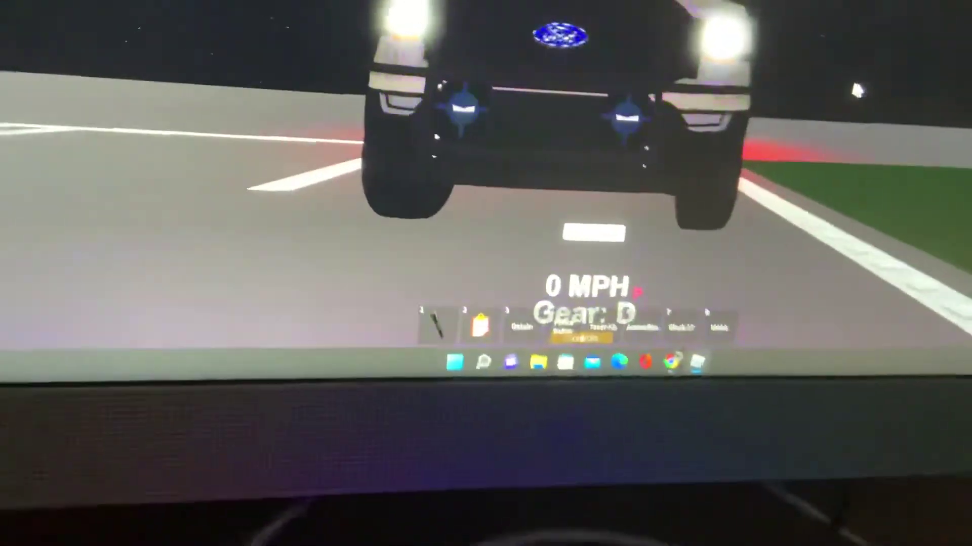
left_click_drag(804, 8, 804, 114)
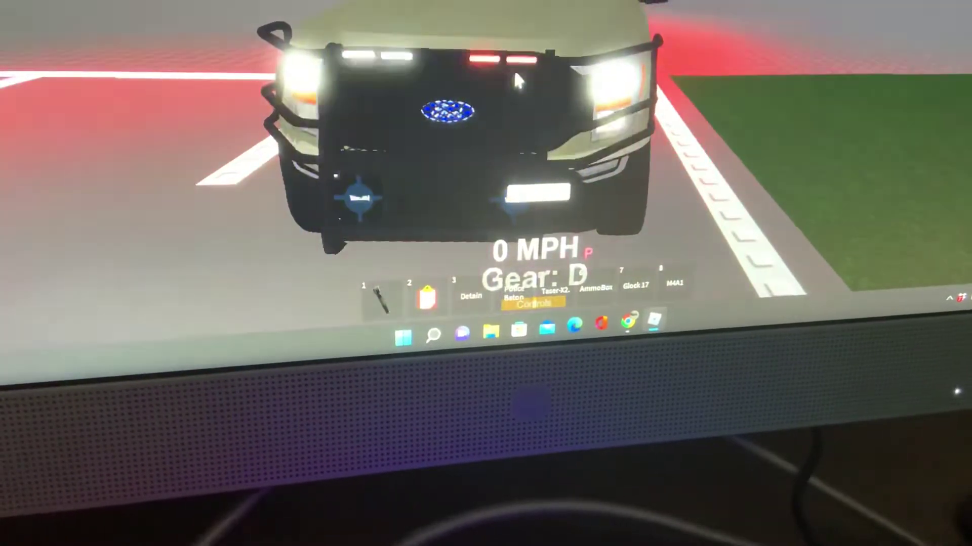
mouse_move(773, 41)
left_mouse_down()
mouse_move(683, 76)
mouse_move(557, 97)
left_mouse_up()
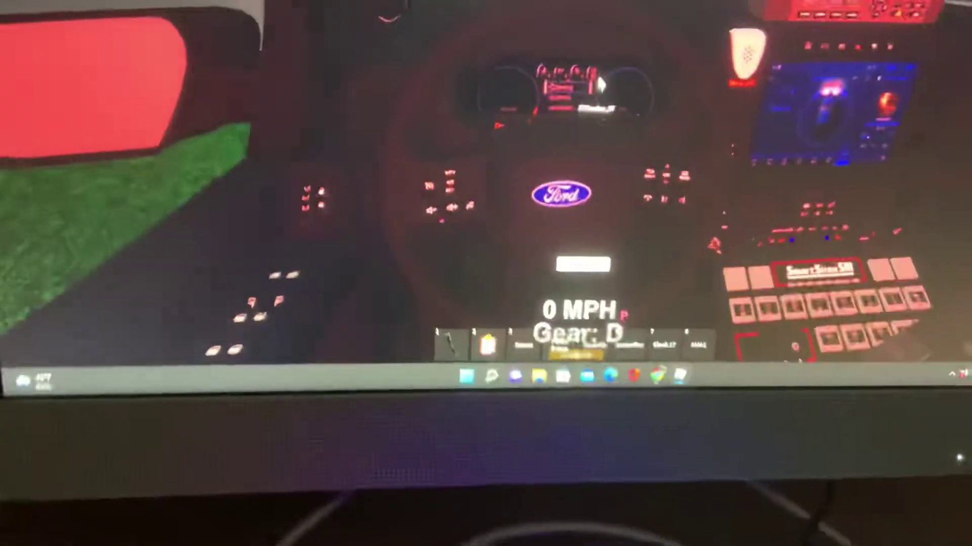
scroll(583, 71, "down", 5)
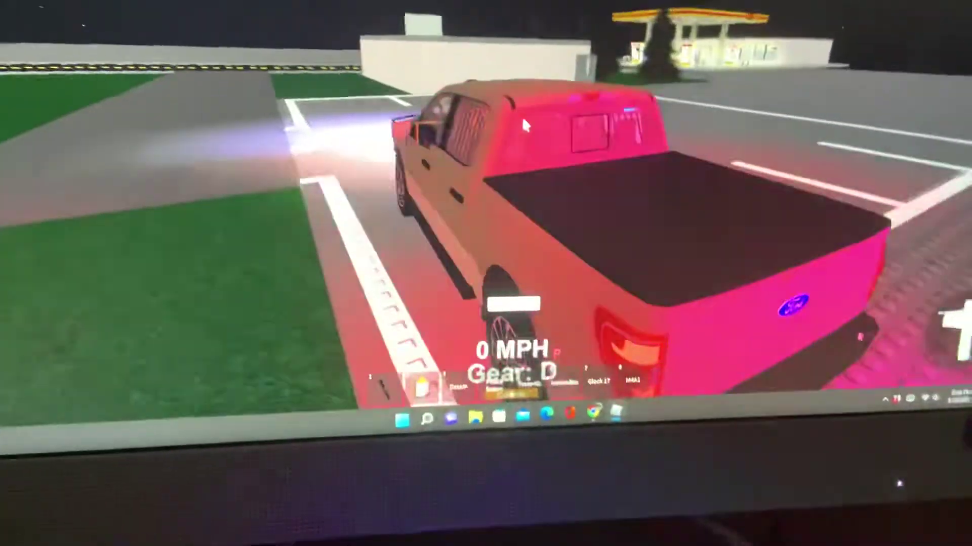
scroll(579, 123, "down", 10)
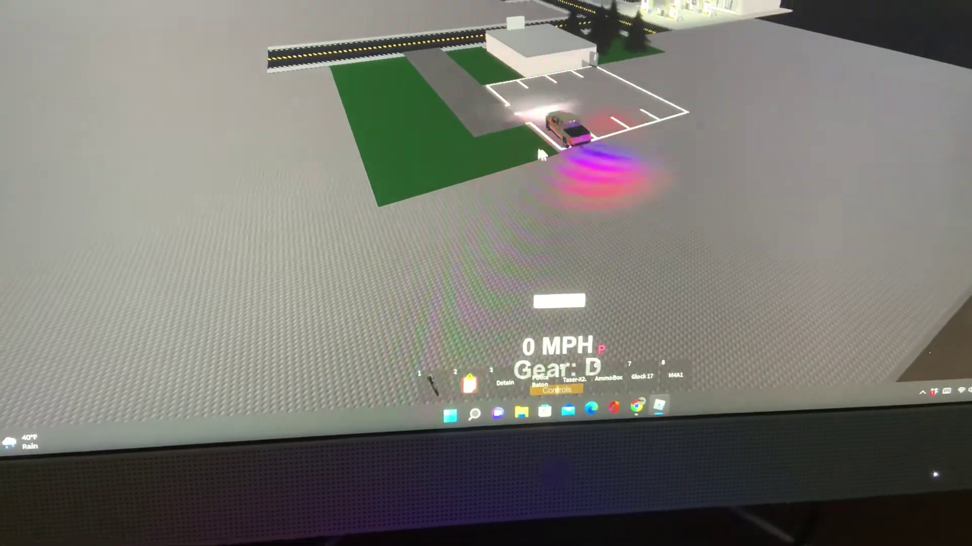
- Orbit the camera around the parked F-150 in the lot
left_click_drag(539, 154, 540, 156)
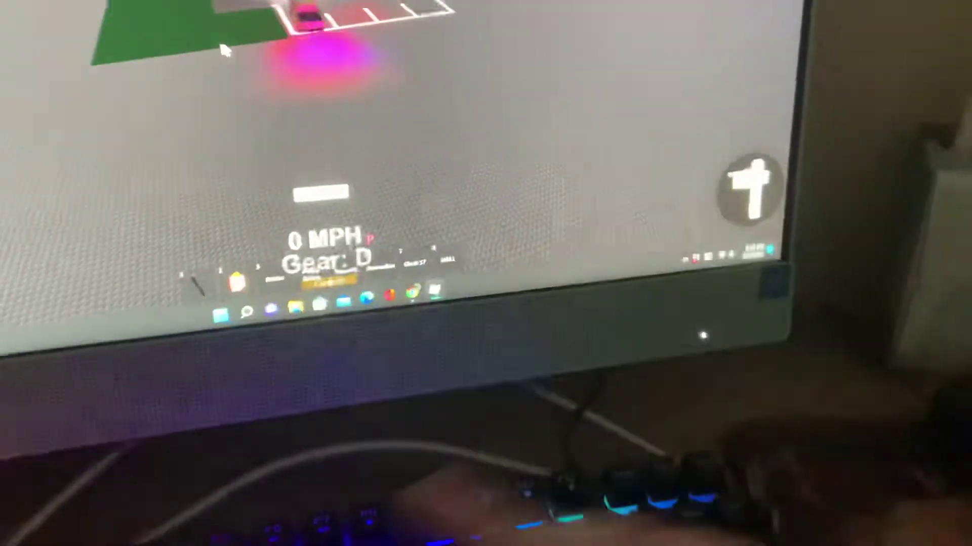